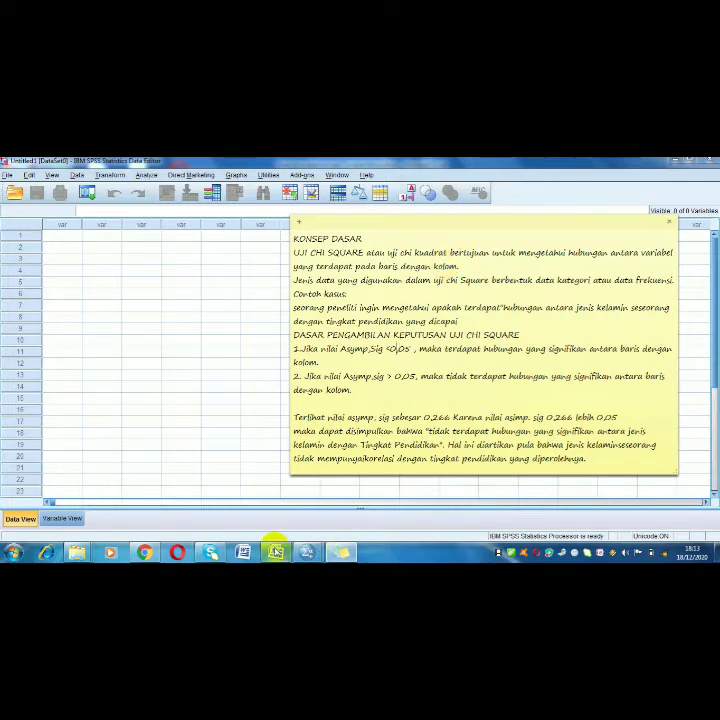
# Step: Switch to the Excel workbook and examine the Jenis Kelamin and Pendidikan columns with their Kode values through the last row
pyautogui.click(275, 551)
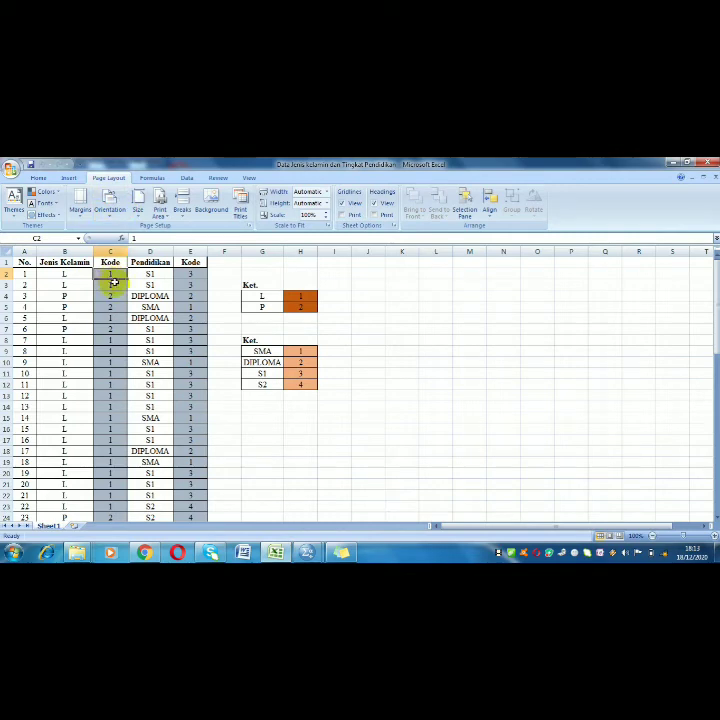
pyautogui.scroll(-15, 123, 317)
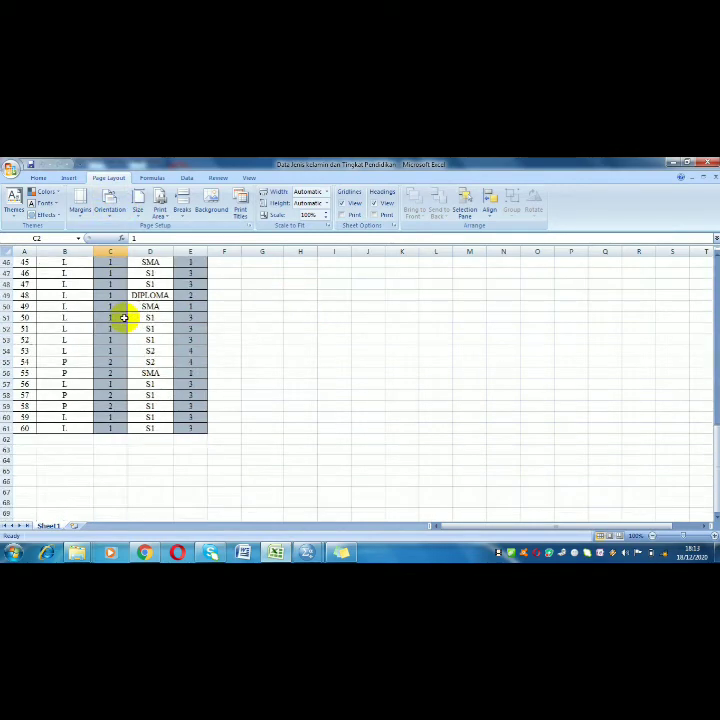
pyautogui.scroll(6, 123, 317)
pyautogui.scroll(8, 123, 317)
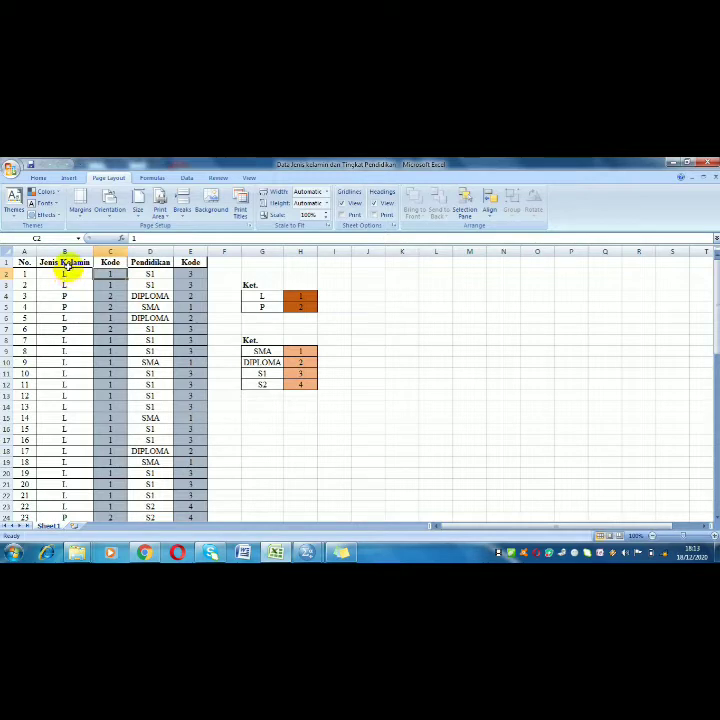
pyautogui.click(72, 272)
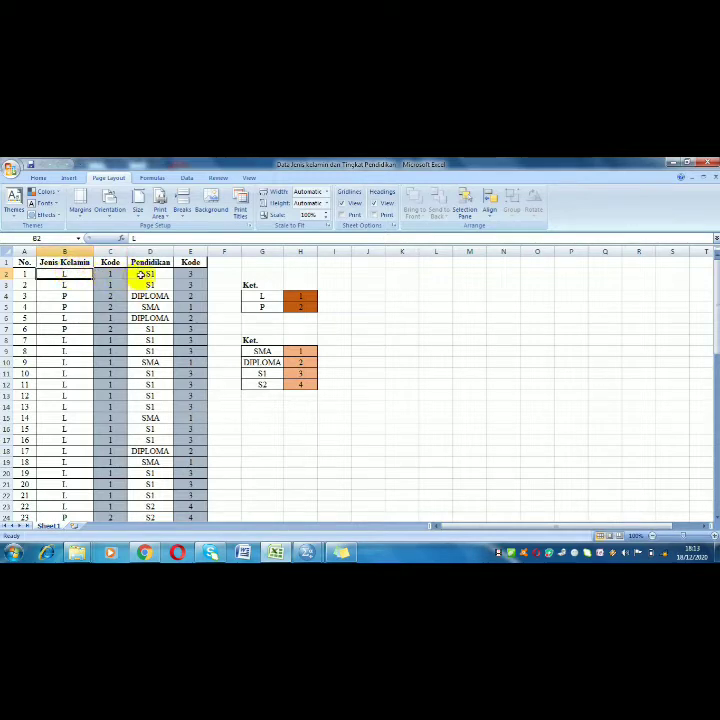
pyautogui.click(75, 295)
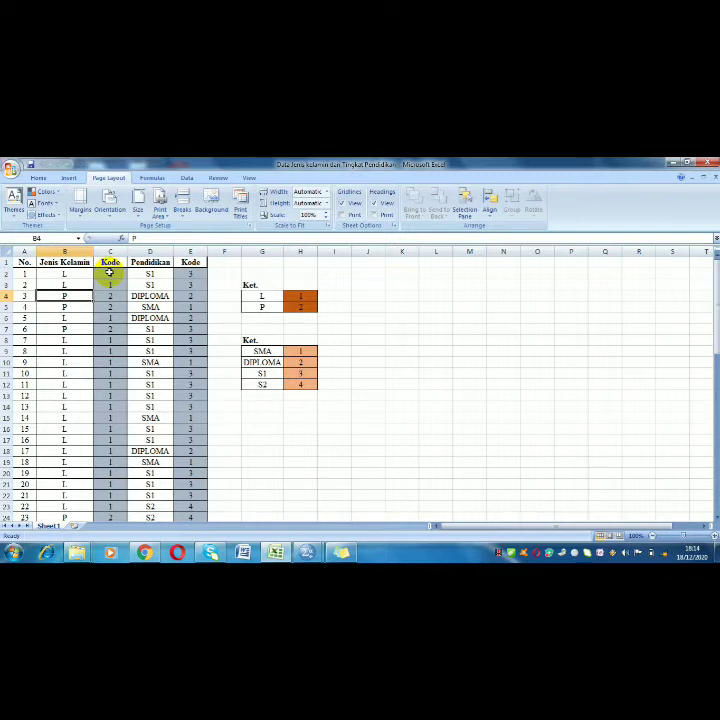
pyautogui.click(110, 272)
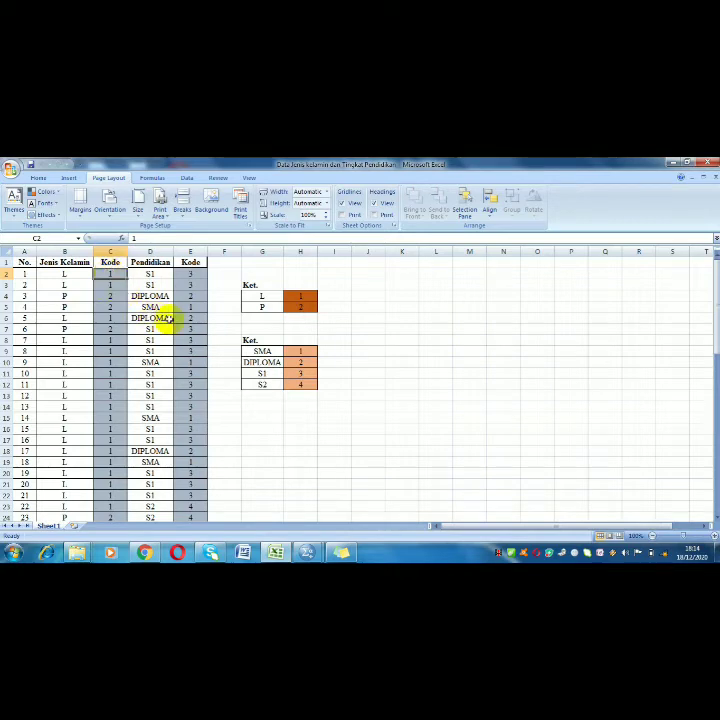
pyautogui.scroll(-20, 170, 320)
pyautogui.scroll(7, 117, 364)
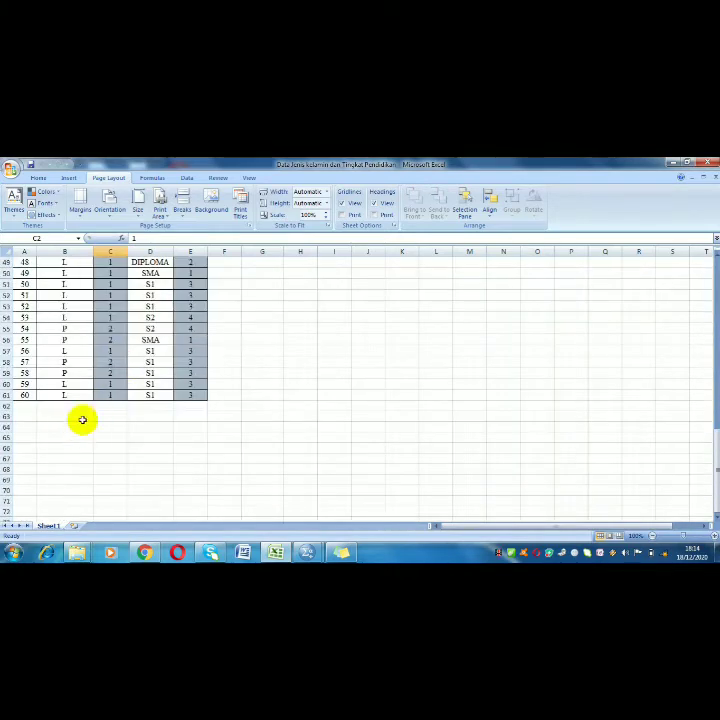
pyautogui.scroll(14, 117, 403)
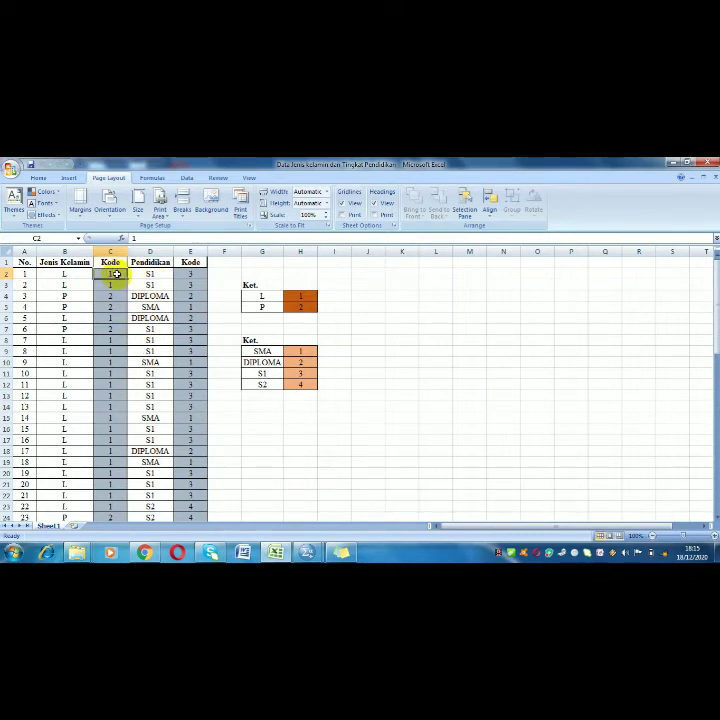
# Step: Copy the gender codes in C2:C61 and paste them into the first column of the SPSS data sheet, starting at row 1
pyautogui.moveTo(116, 274); pyautogui.dragTo(110, 502)
pyautogui.hotkey('ctrl', 'c')
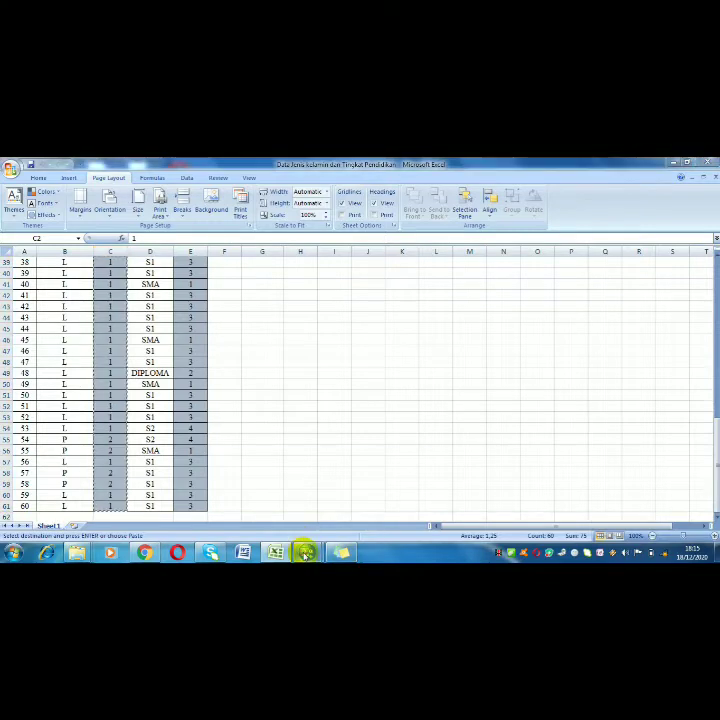
pyautogui.moveTo(305, 546)
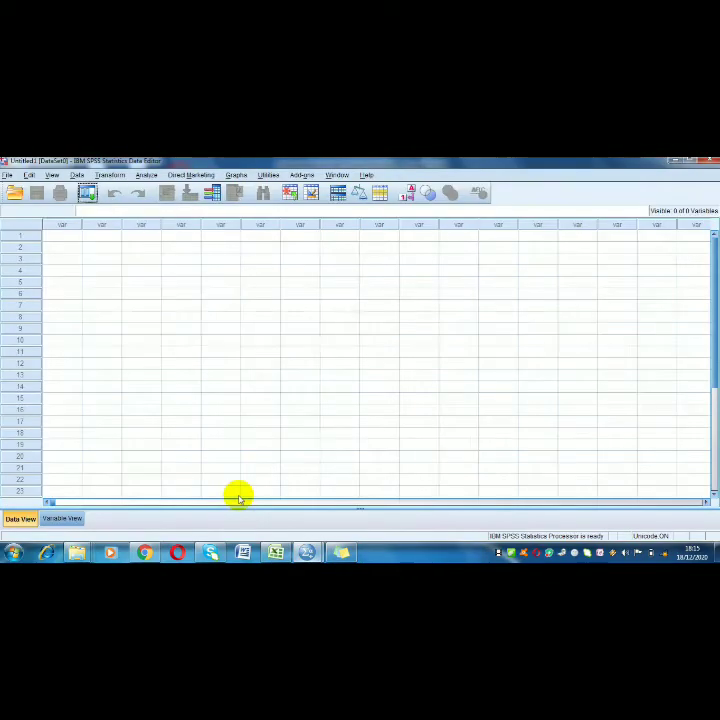
pyautogui.click(77, 235)
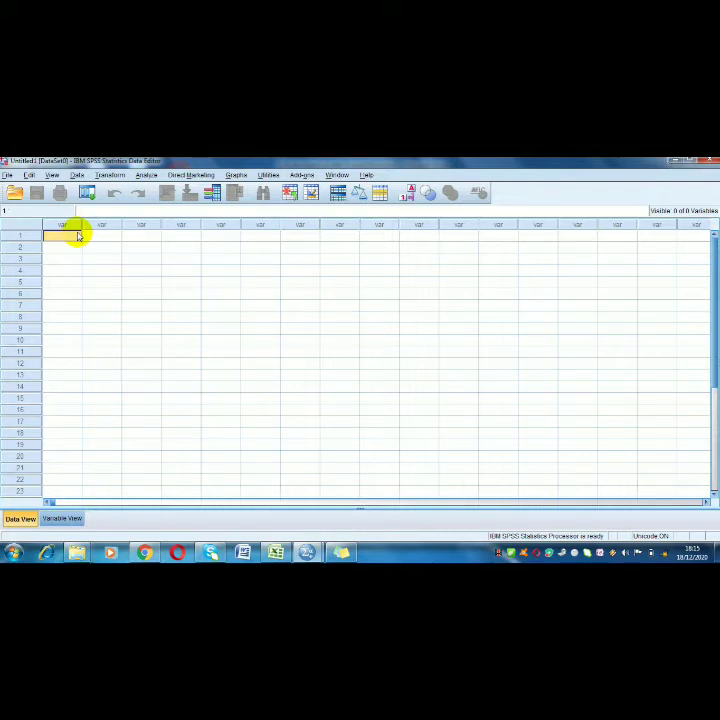
pyautogui.hotkey('ctrl', 'v')
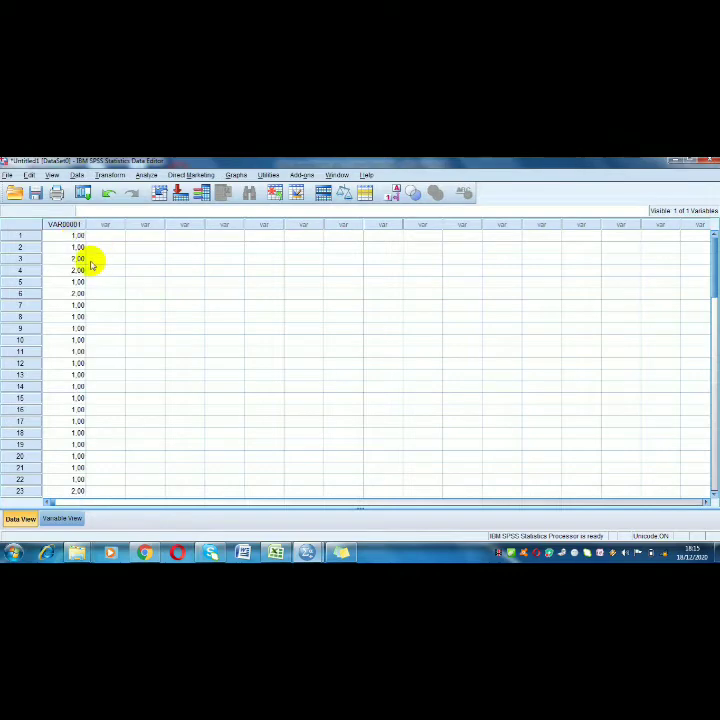
# Step: Copy the education codes in E2:E61 from the Excel workbook into the second column of the SPSS data sheet, starting at row 1
pyautogui.click(275, 553)
pyautogui.scroll(10, 217, 392)
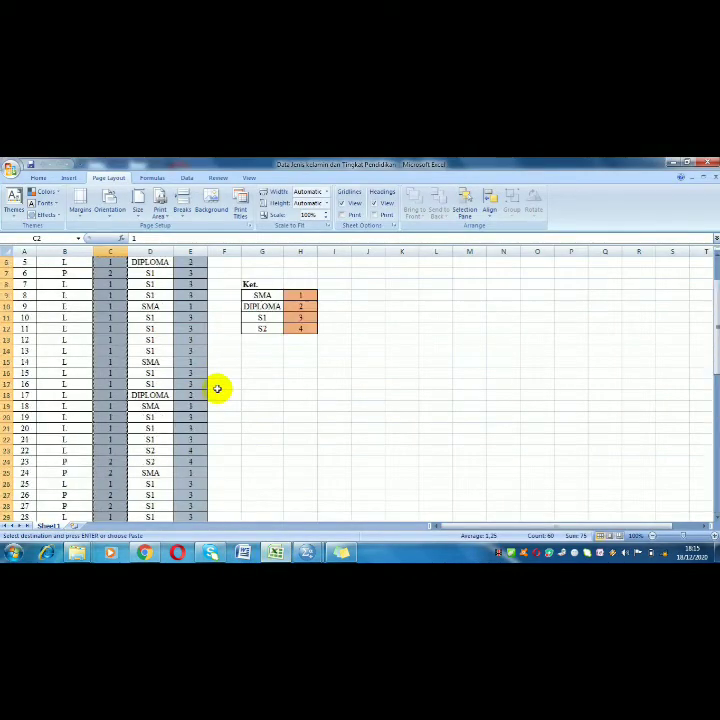
pyautogui.moveTo(190, 272); pyautogui.dragTo(193, 503)
pyautogui.hotkey('ctrl', 'c')
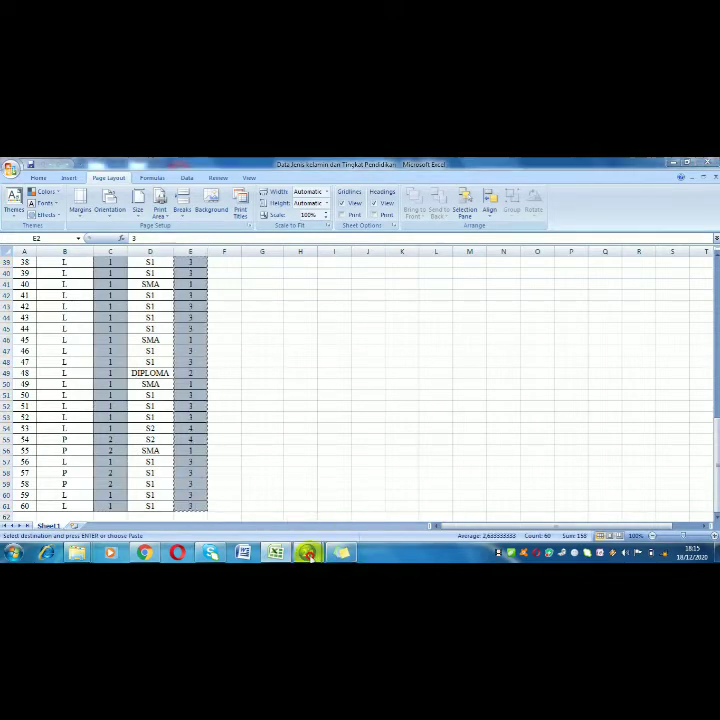
pyautogui.moveTo(307, 552)
pyautogui.click(257, 511)
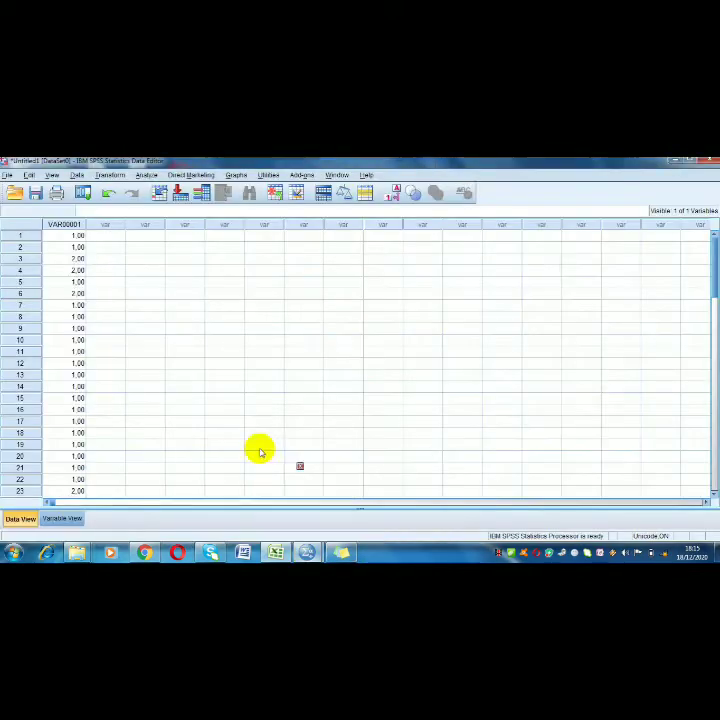
pyautogui.click(116, 236)
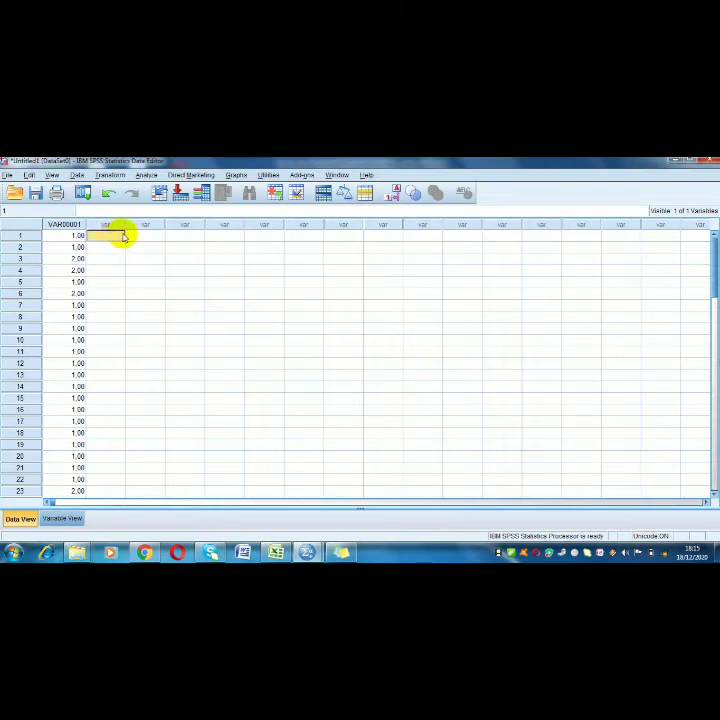
pyautogui.hotkey('ctrl', 'v')
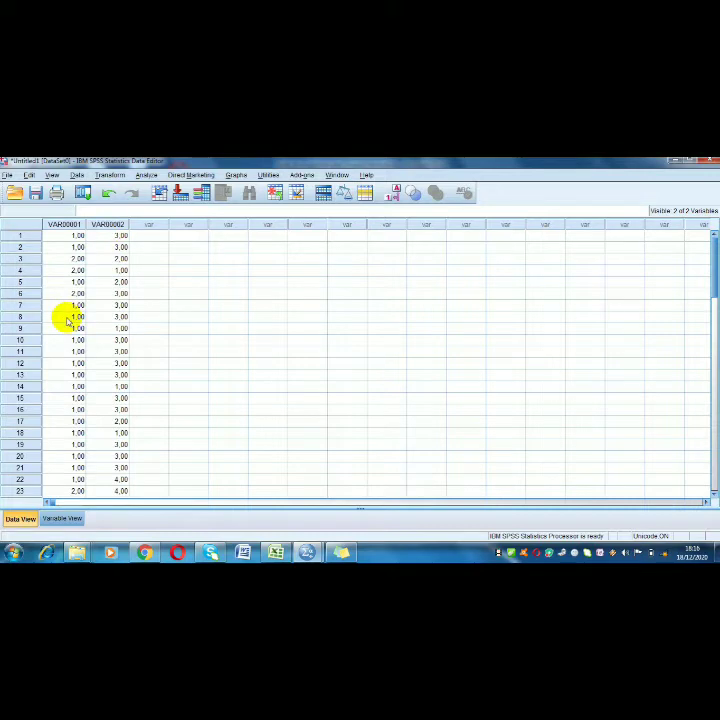
# Step: Rename the first variable as JK and give it the label JENIS KELAMIN
pyautogui.click(58, 518)
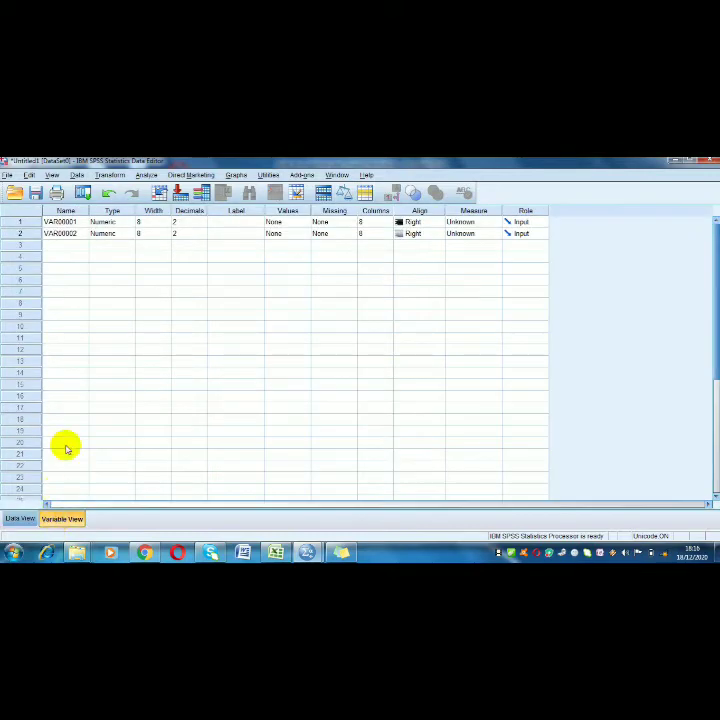
pyautogui.click(82, 224)
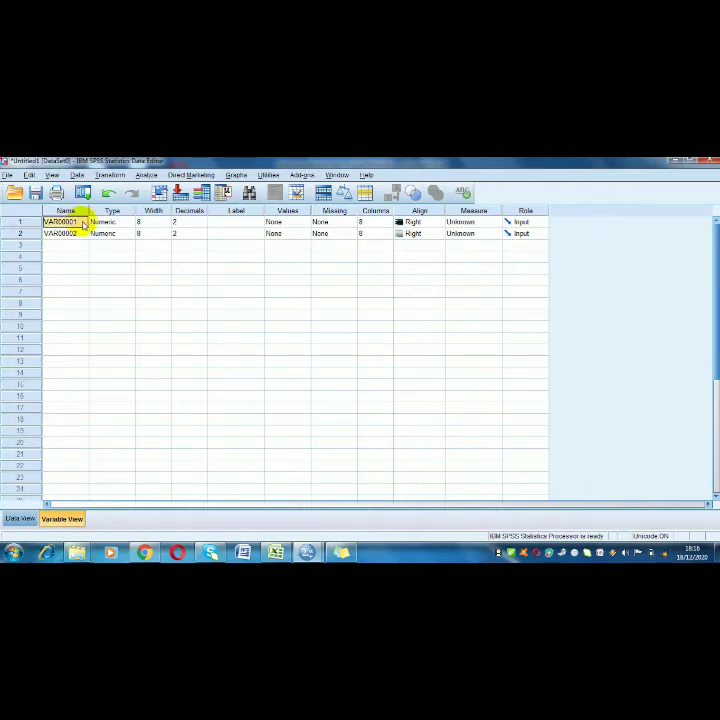
pyautogui.write('H')
pyautogui.press('BackSpace')
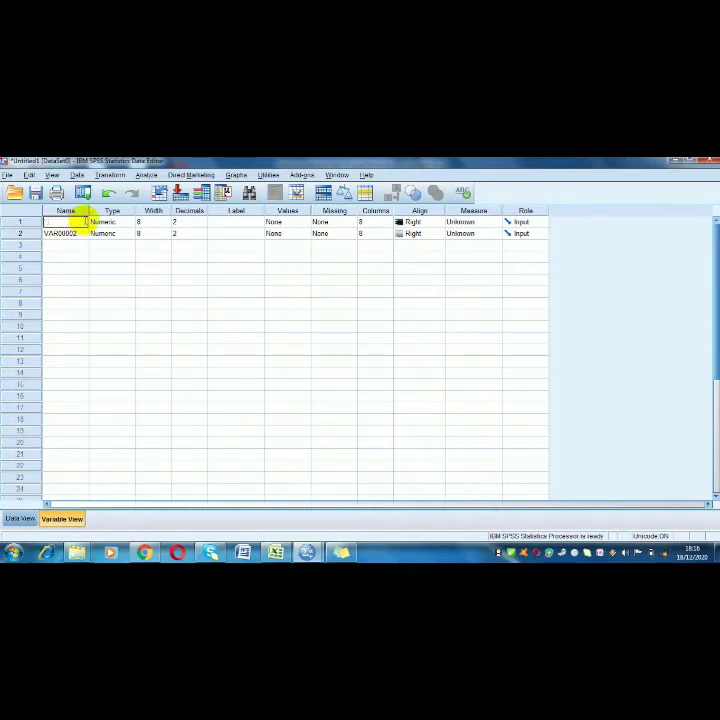
pyautogui.write('JK')
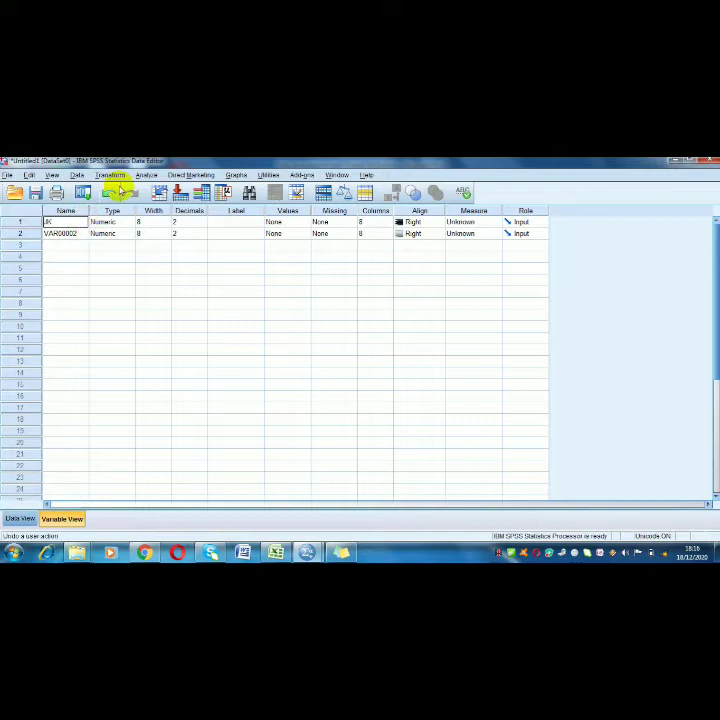
pyautogui.click(216, 224)
pyautogui.write('J')
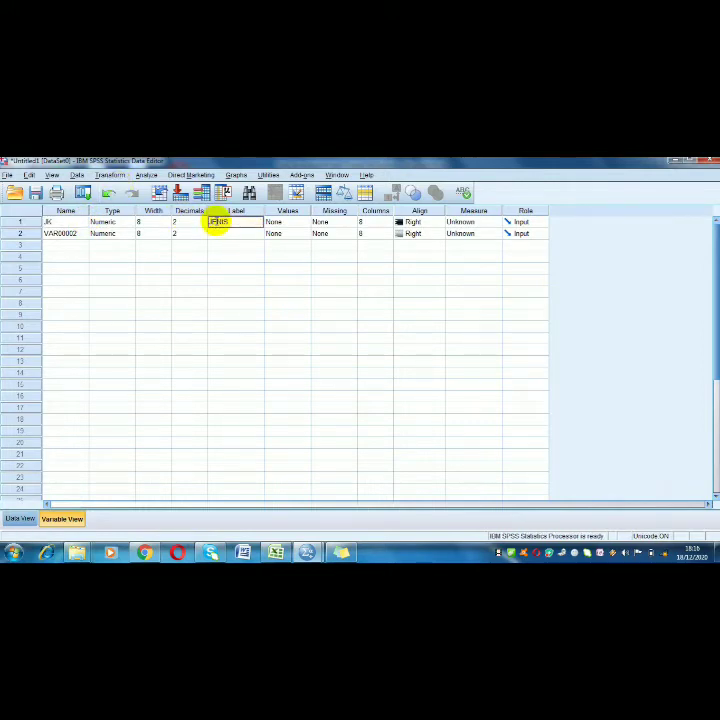
pyautogui.write('ENIS KELAMIN')
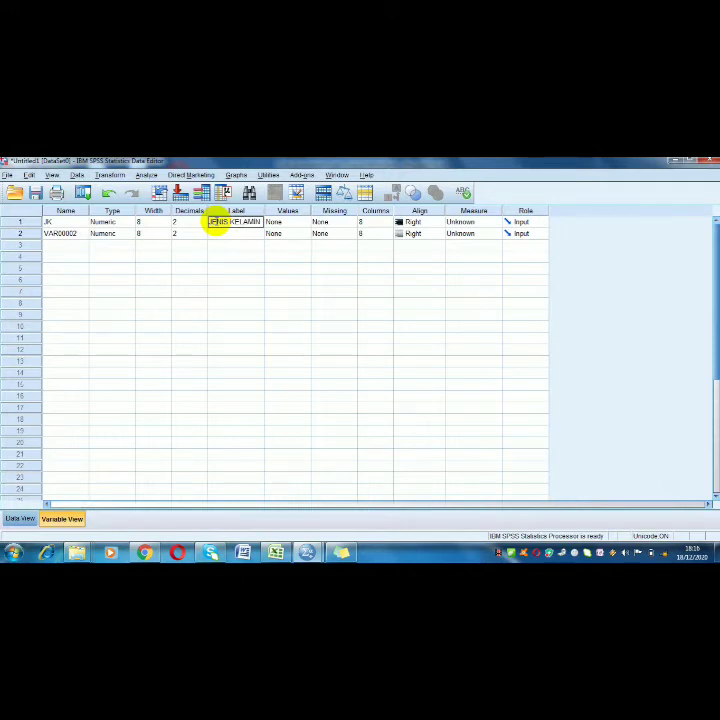
# Step: Define the value labels of the JK variable as 1 = L and 2 = P
pyautogui.click(302, 224)
pyautogui.click(300, 224)
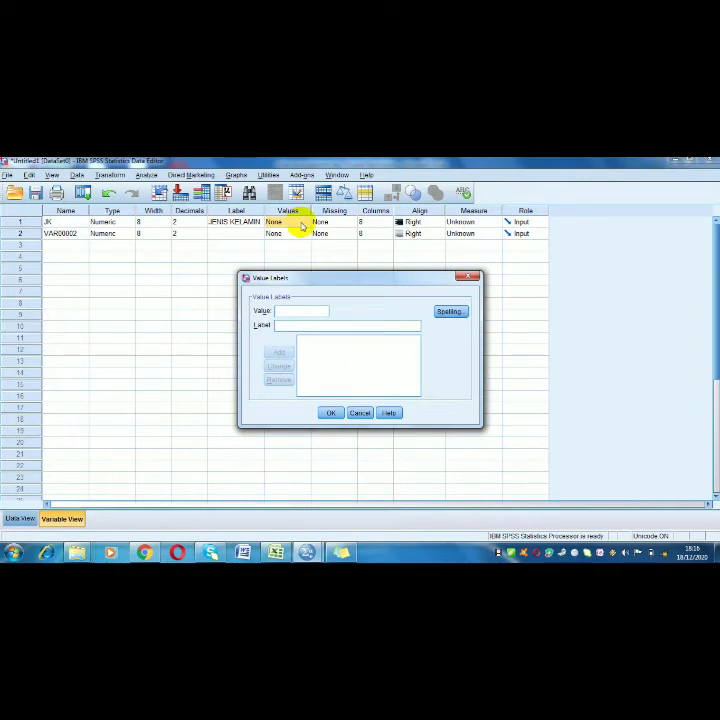
pyautogui.click(275, 325)
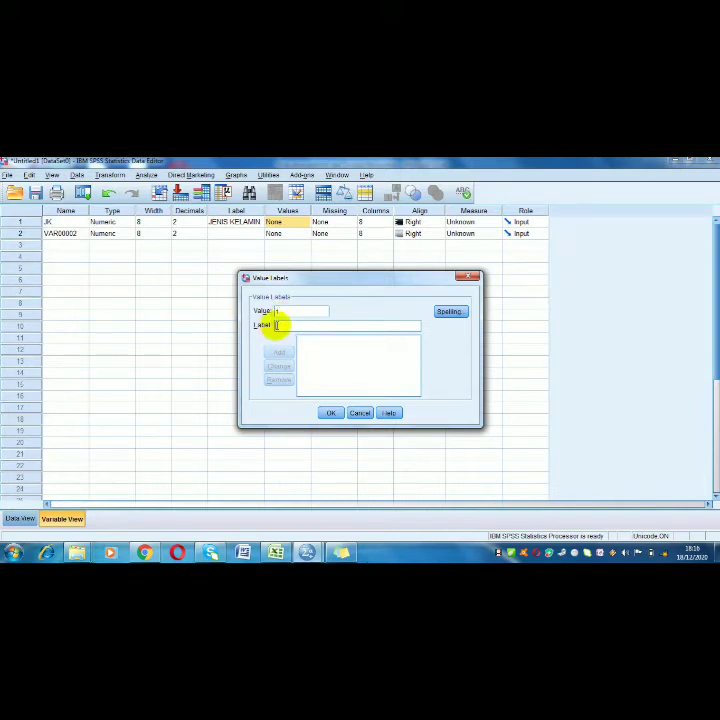
pyautogui.write('L')
pyautogui.click(279, 353)
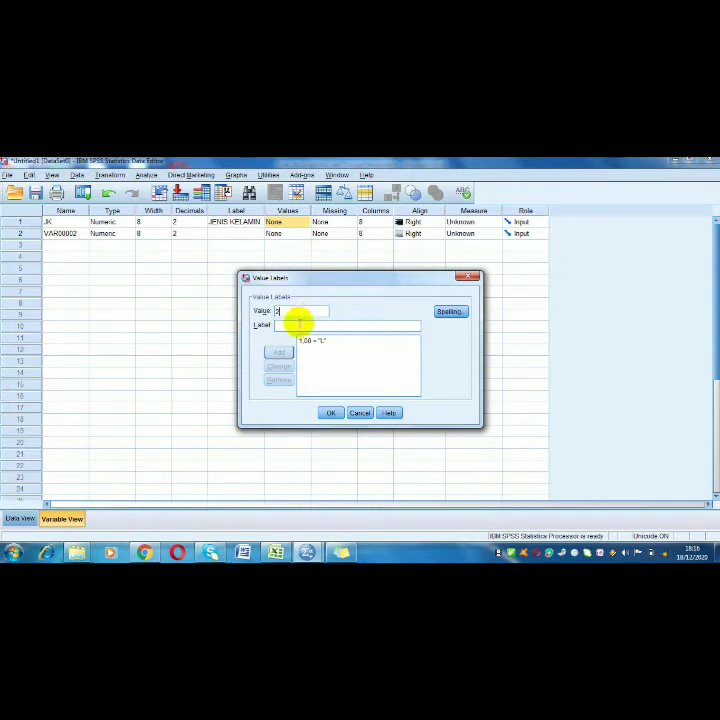
pyautogui.write('P')
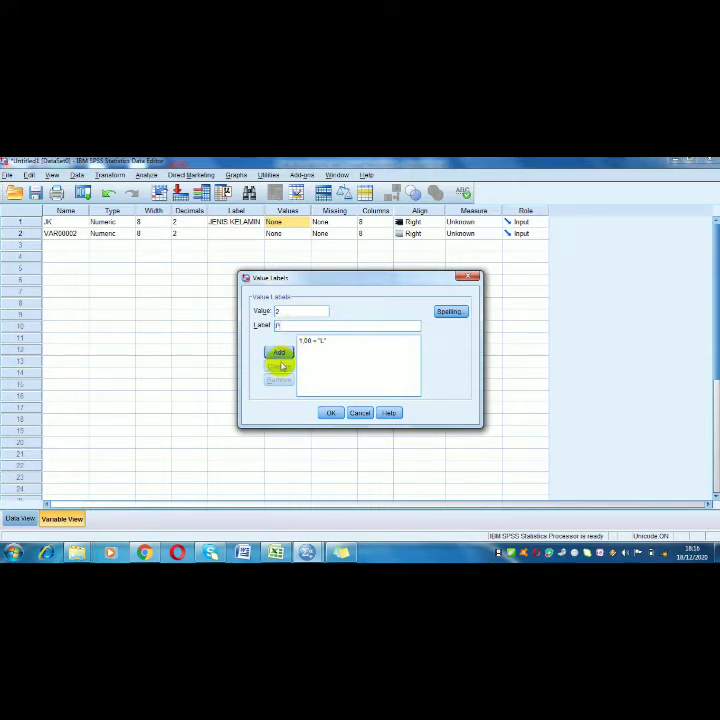
pyautogui.click(280, 354)
pyautogui.click(332, 414)
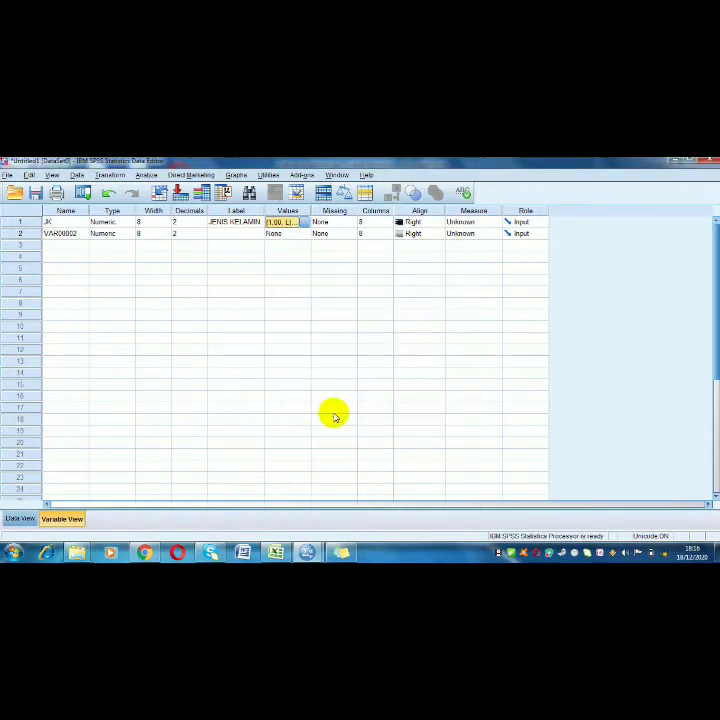
# Step: Rename the second variable as TP and give it the label TINGKAT PENDIDIKAN
pyautogui.click(77, 234)
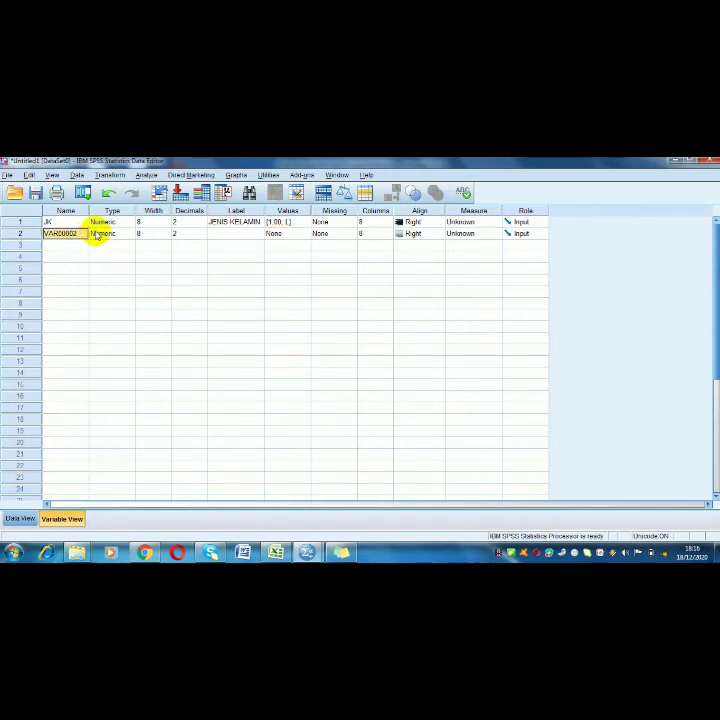
pyautogui.write('TP')
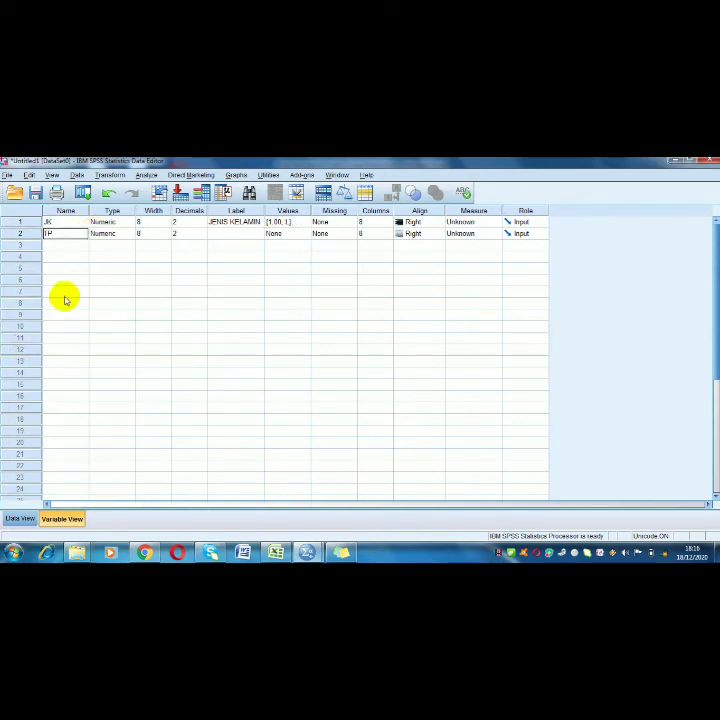
pyautogui.click(220, 236)
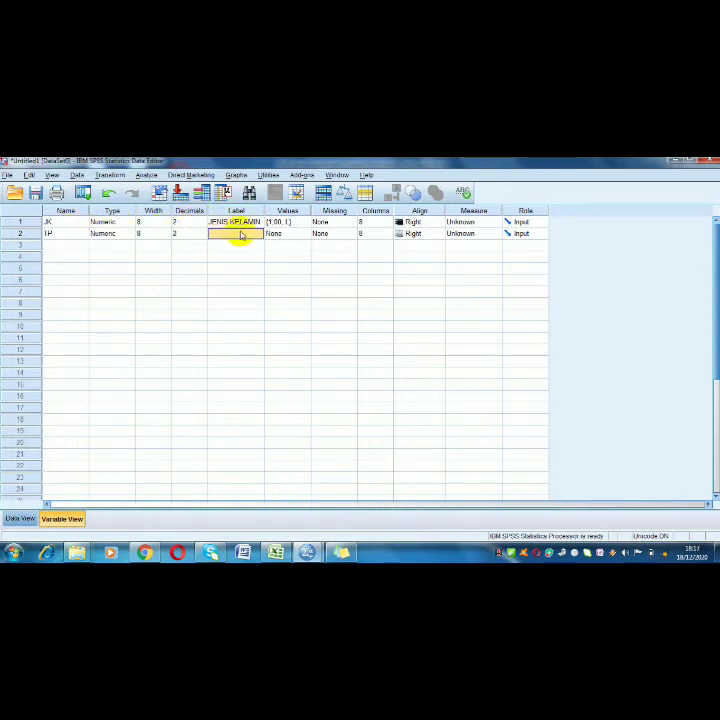
pyautogui.doubleClick(241, 235)
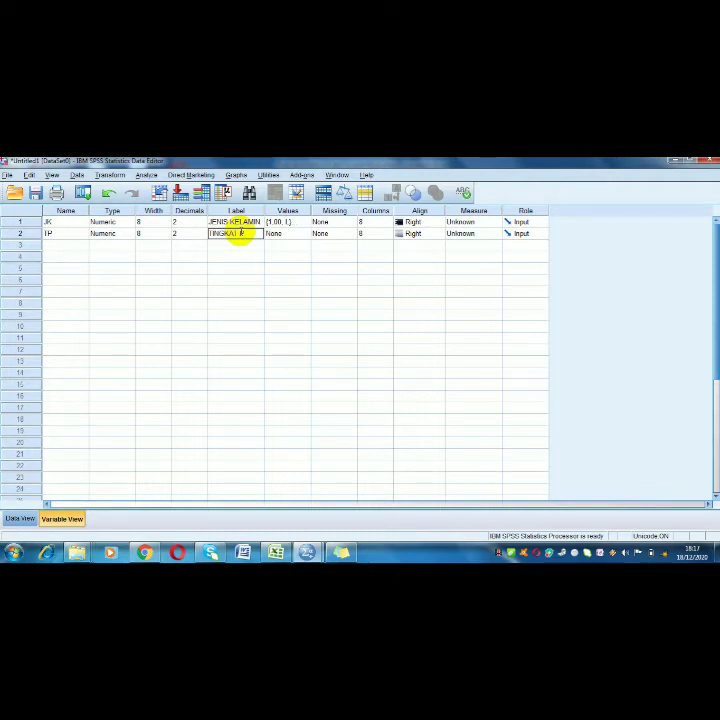
pyautogui.write('TINGKAT PENDIDIKAN')
# Step: Start the value labels of the TP variable by adding 1 = SMA and 2 = DIPLOMA
pyautogui.click(291, 233)
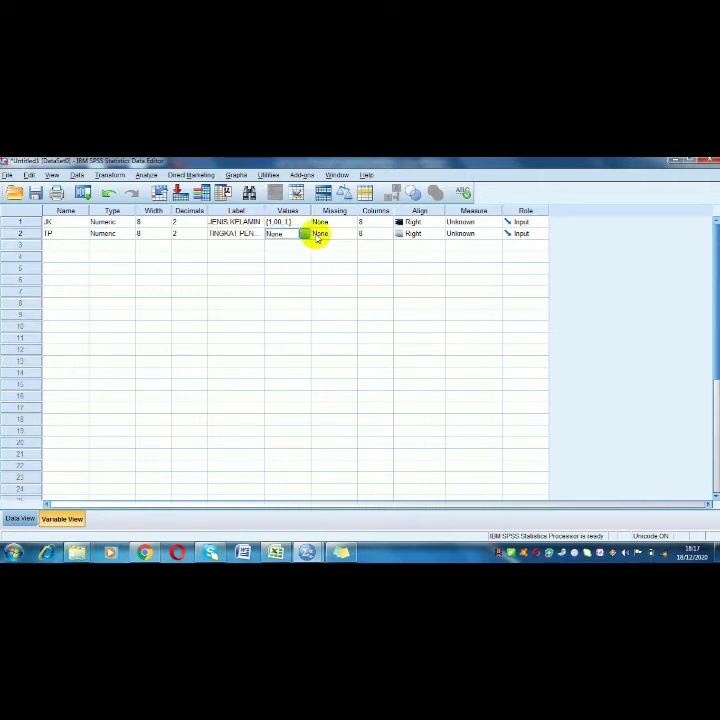
pyautogui.click(305, 234)
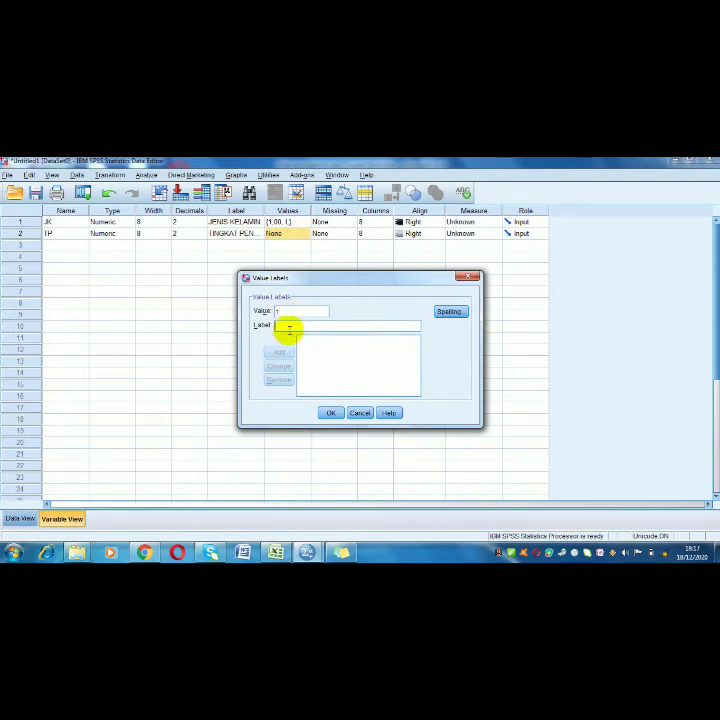
pyautogui.write('SMA')
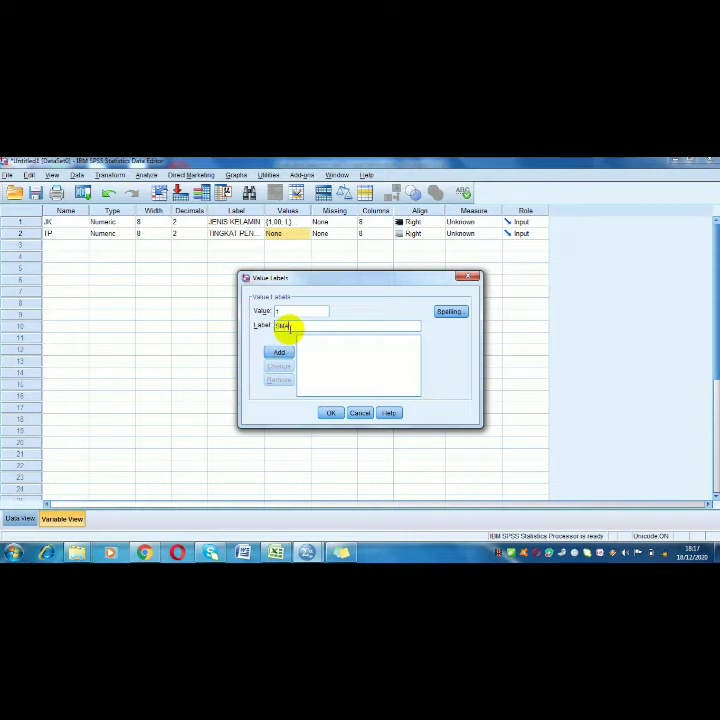
pyautogui.click(279, 352)
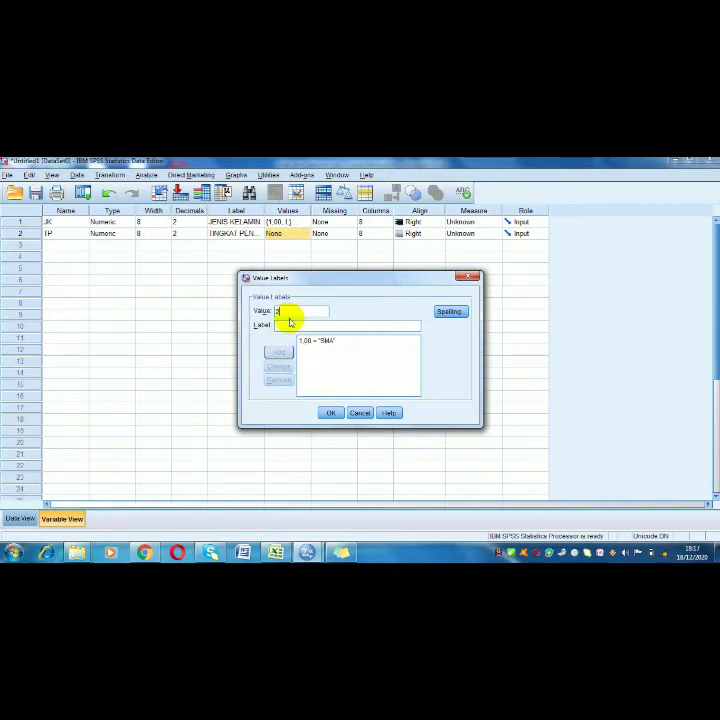
pyautogui.click(286, 322)
pyautogui.write('S')
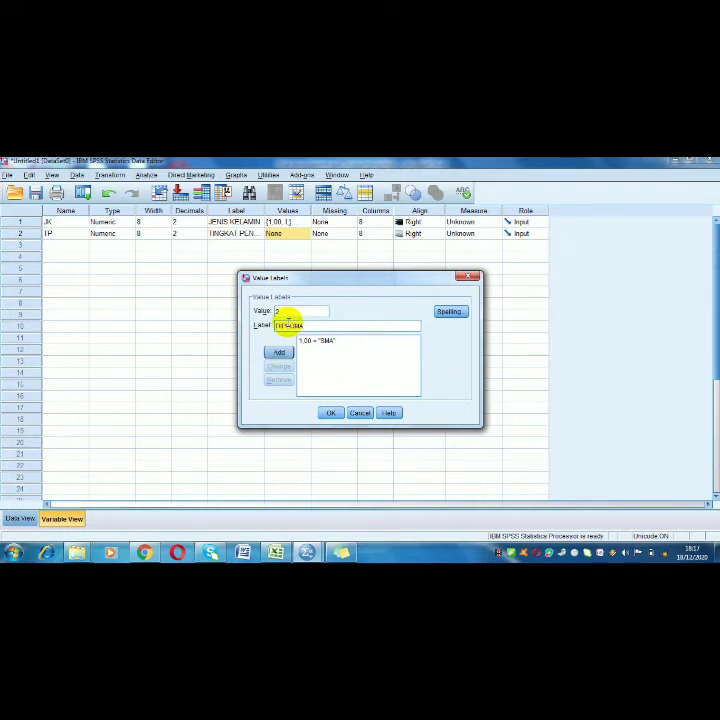
pyautogui.click(279, 352)
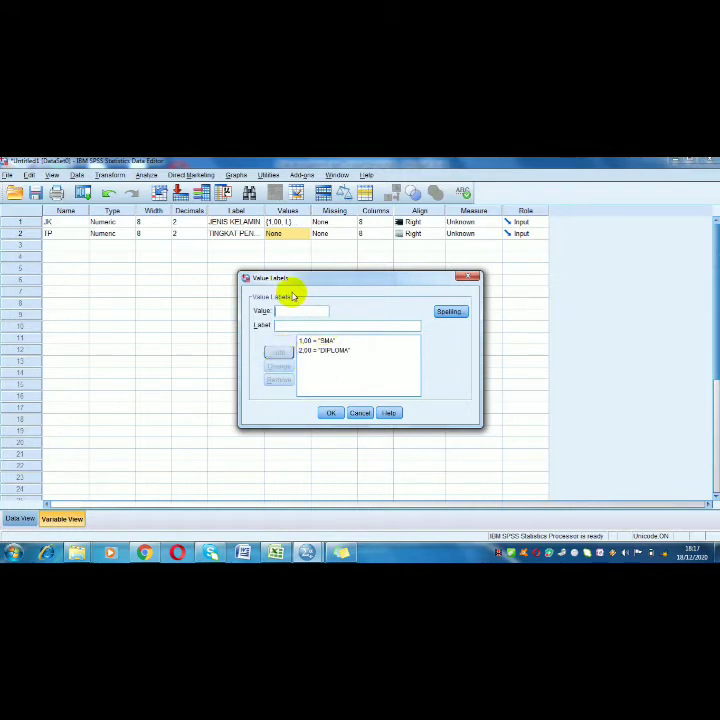
# Step: Add the value labels 3 = S1 and 4 = S2 to the TP variable and accept the label list
pyautogui.write('3')
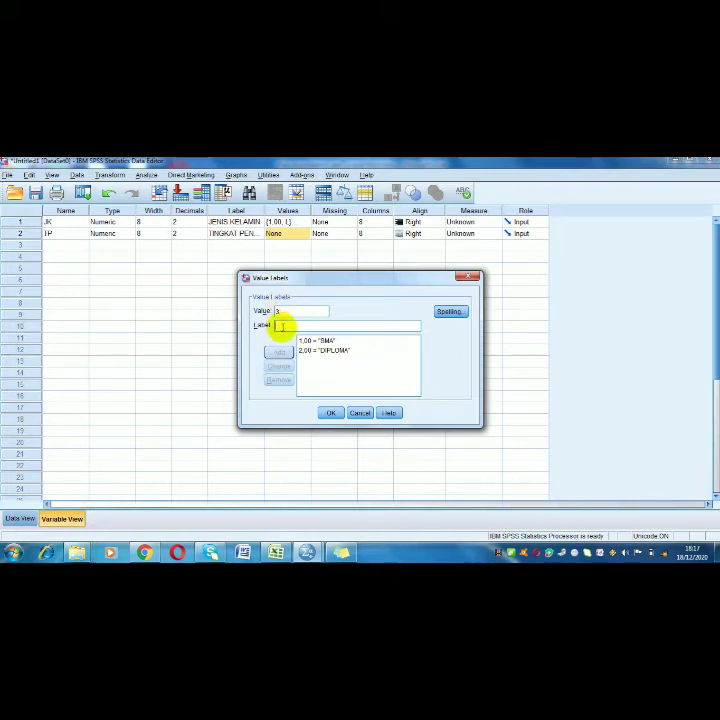
pyautogui.click(282, 326)
pyautogui.write('S1')
pyautogui.click(279, 352)
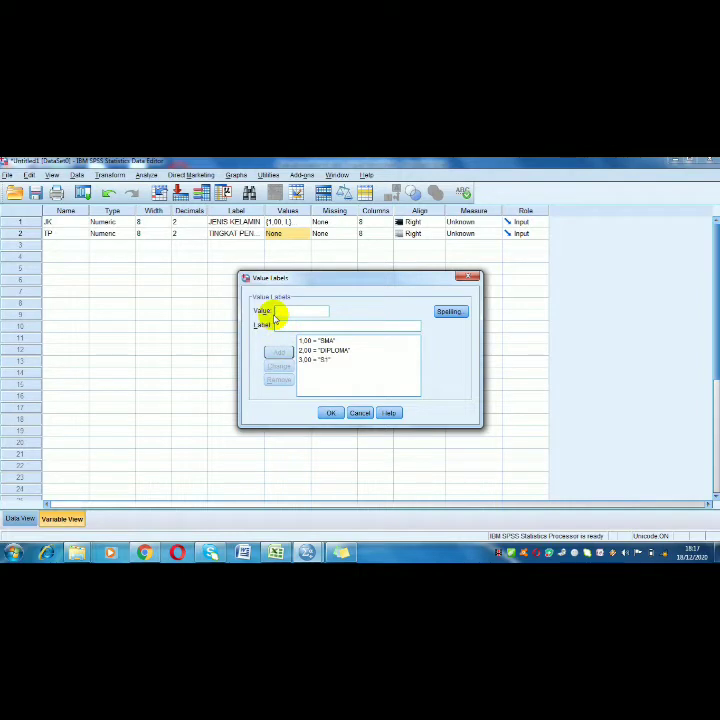
pyautogui.click(282, 328)
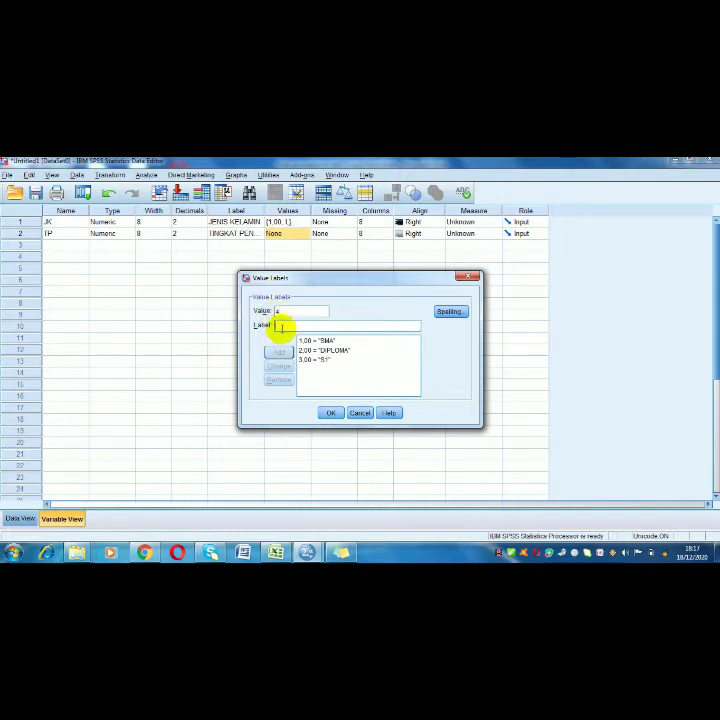
pyautogui.write('S2')
pyautogui.click(273, 354)
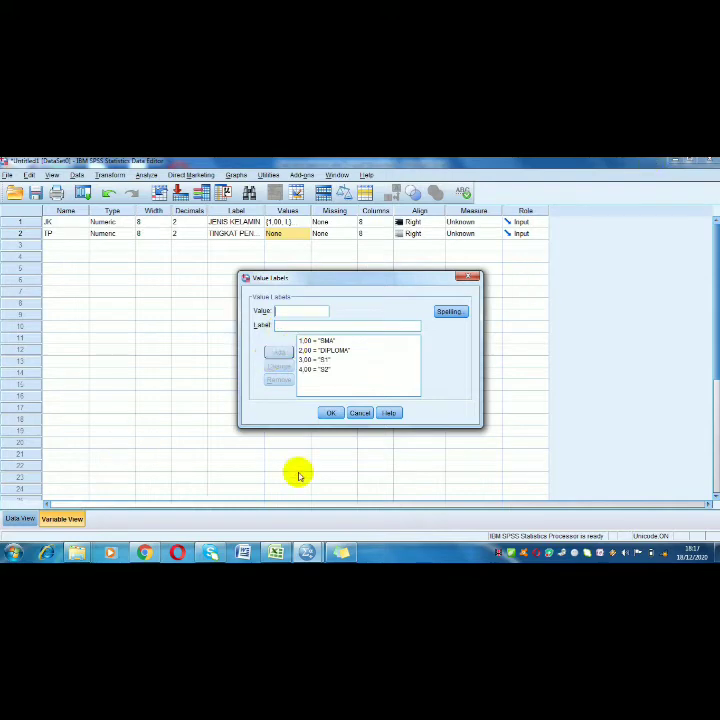
pyautogui.click(333, 414)
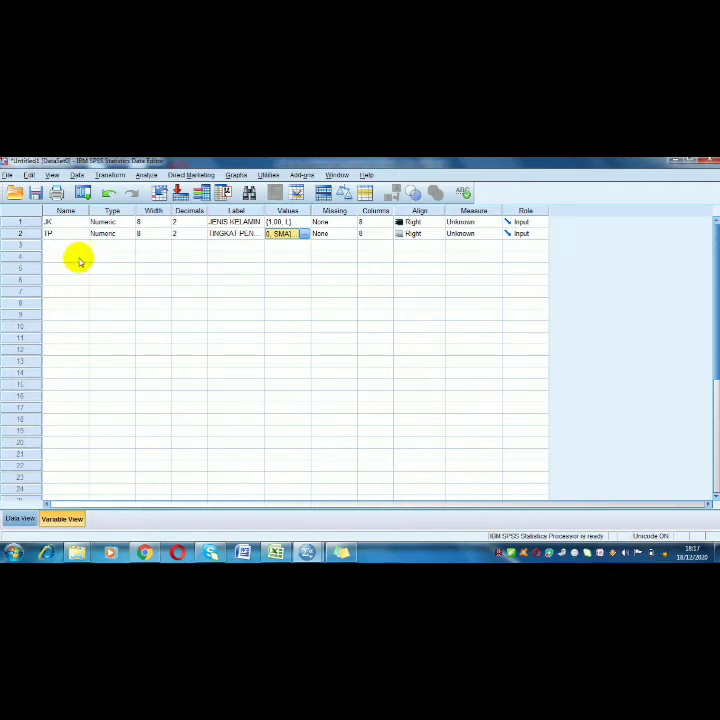
# Step: Set up a Crosstabs analysis from the data sheet with JENIS KELAMIN as the row variable and TINGKAT PENDIDIKAN as the column variable
pyautogui.click(22, 518)
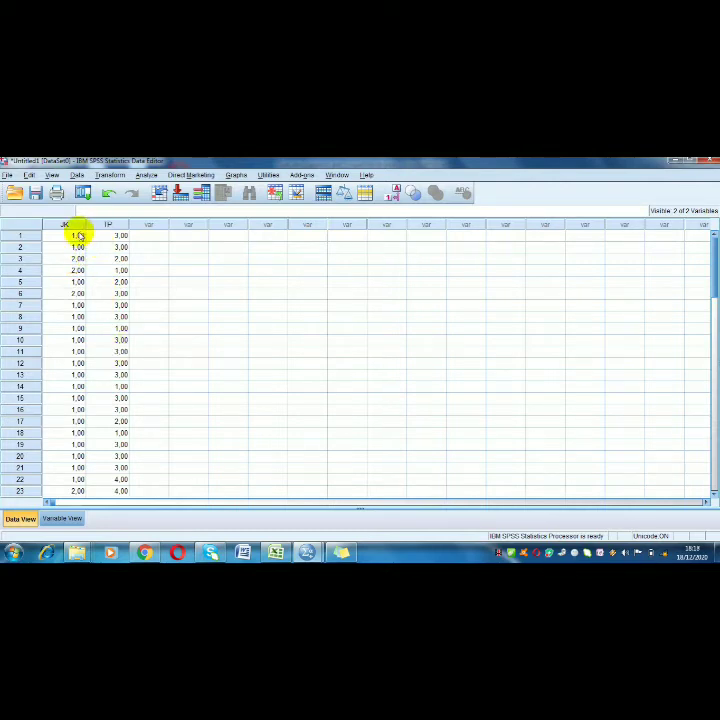
pyautogui.click(147, 175)
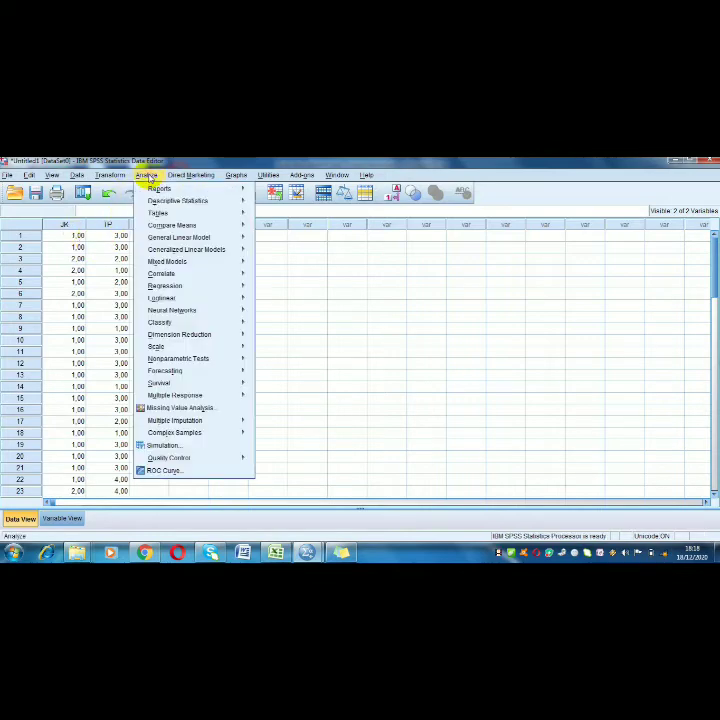
pyautogui.moveTo(216, 212)
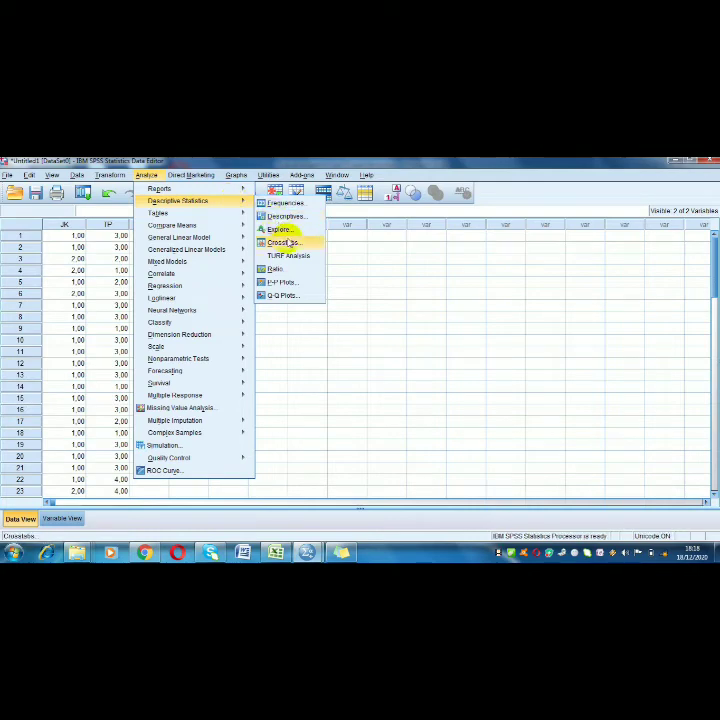
pyautogui.click(284, 243)
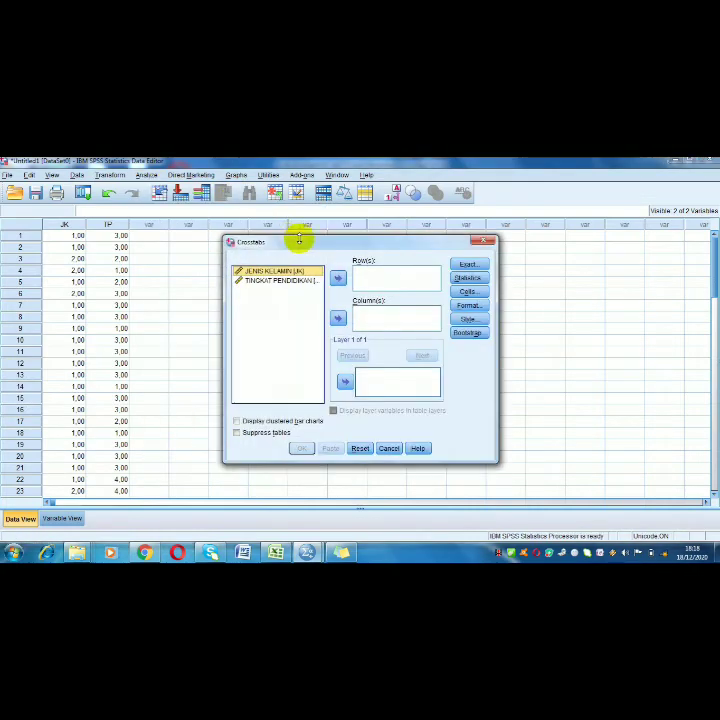
pyautogui.click(339, 277)
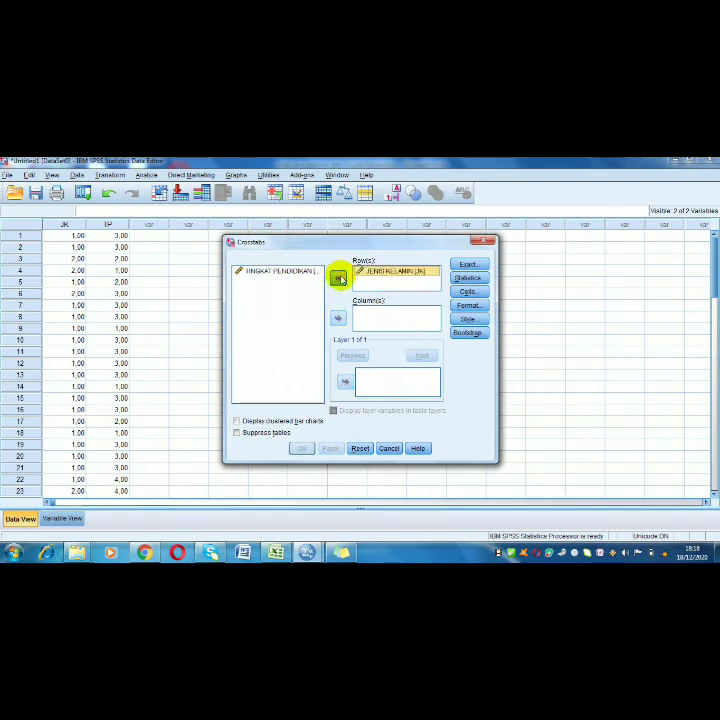
pyautogui.click(281, 272)
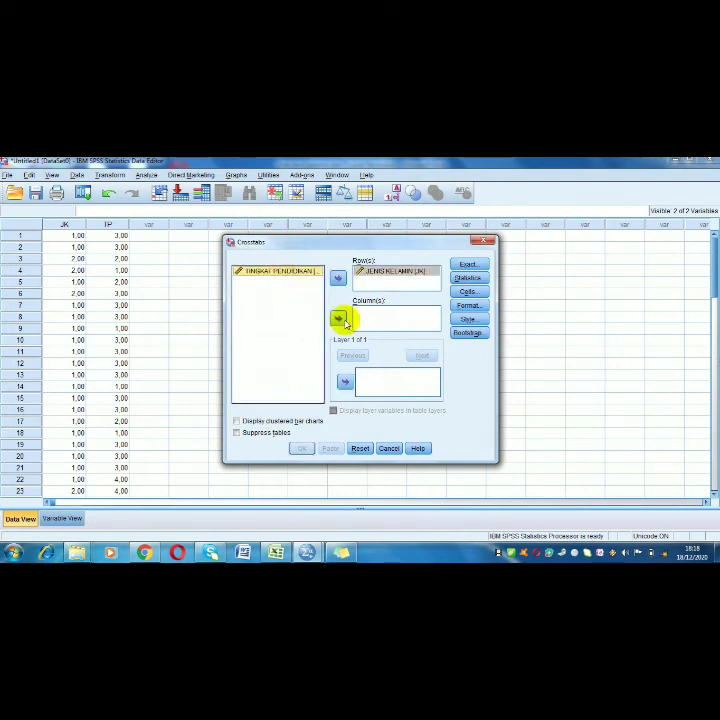
pyautogui.click(341, 319)
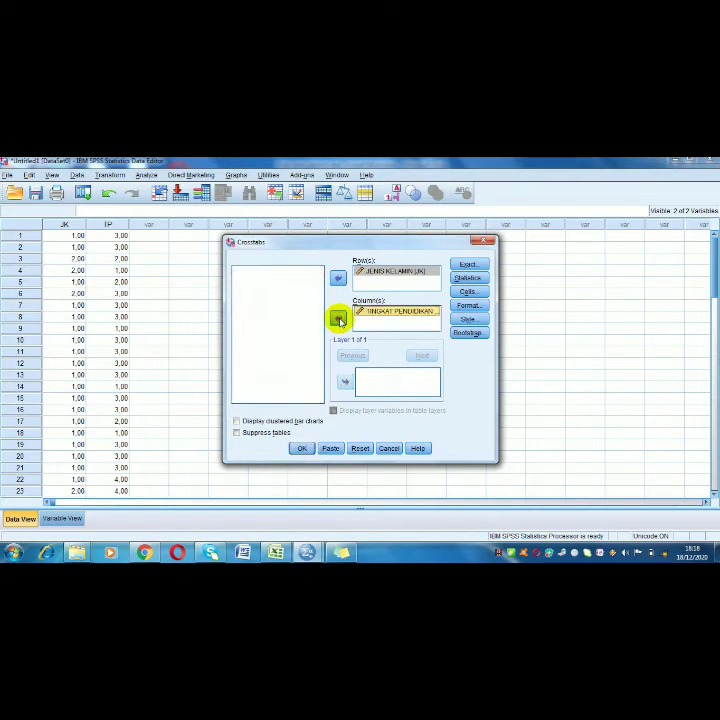
# Step: Enable the Chi-square statistic for the crosstab and run the analysis
pyautogui.click(470, 278)
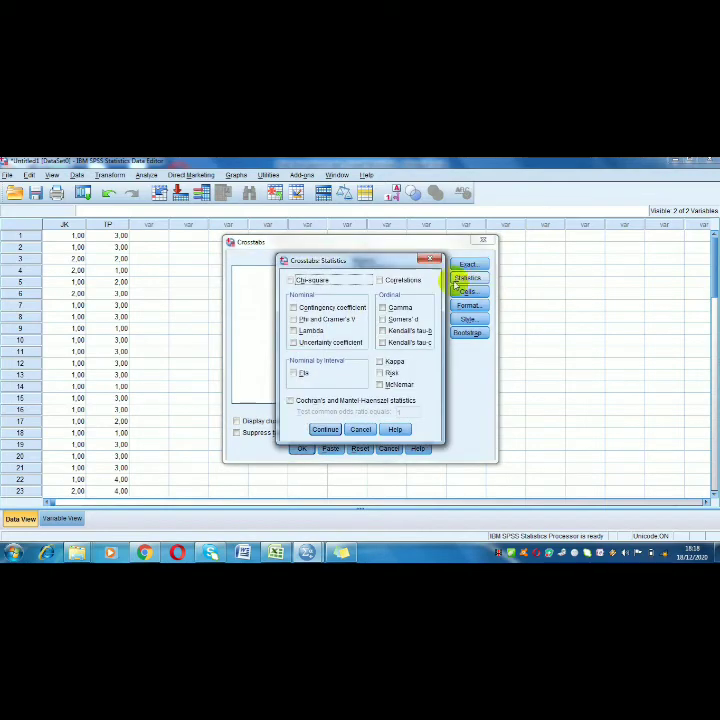
pyautogui.click(292, 281)
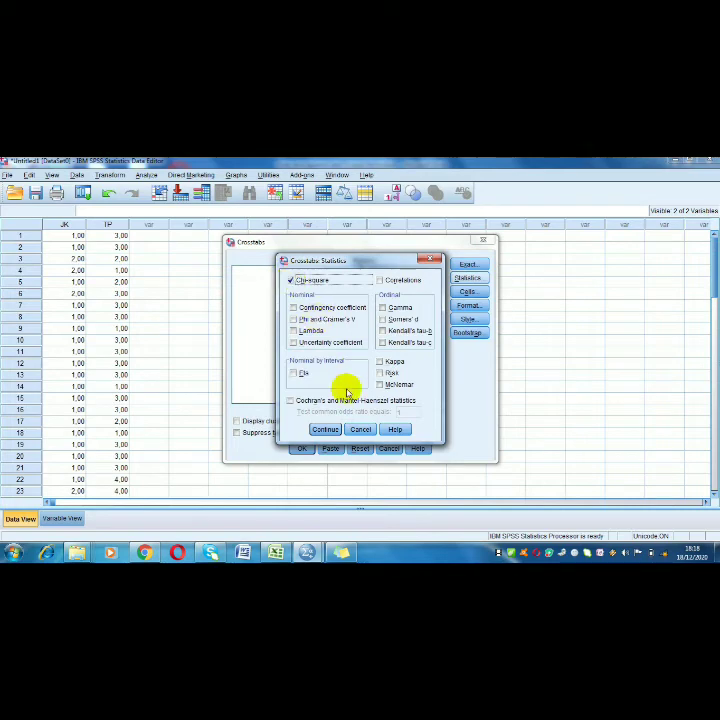
pyautogui.click(326, 430)
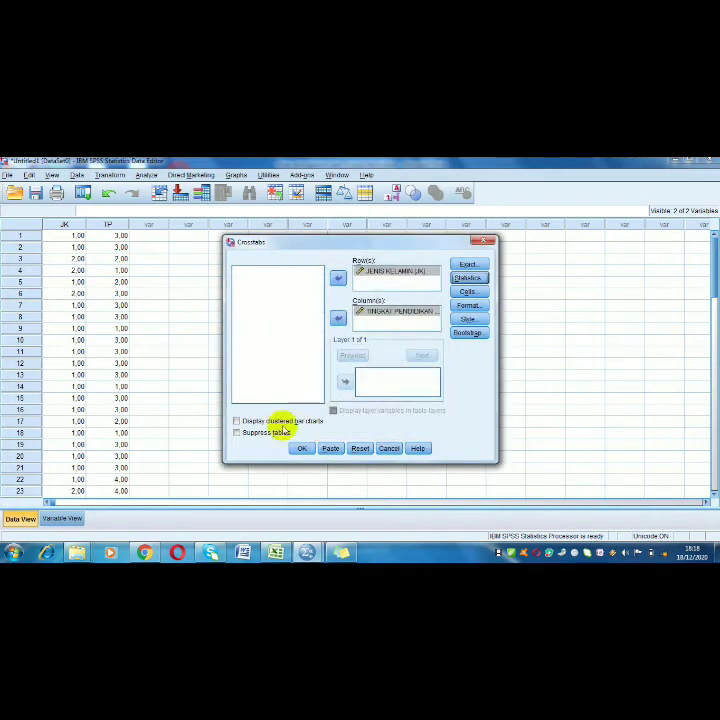
pyautogui.click(302, 449)
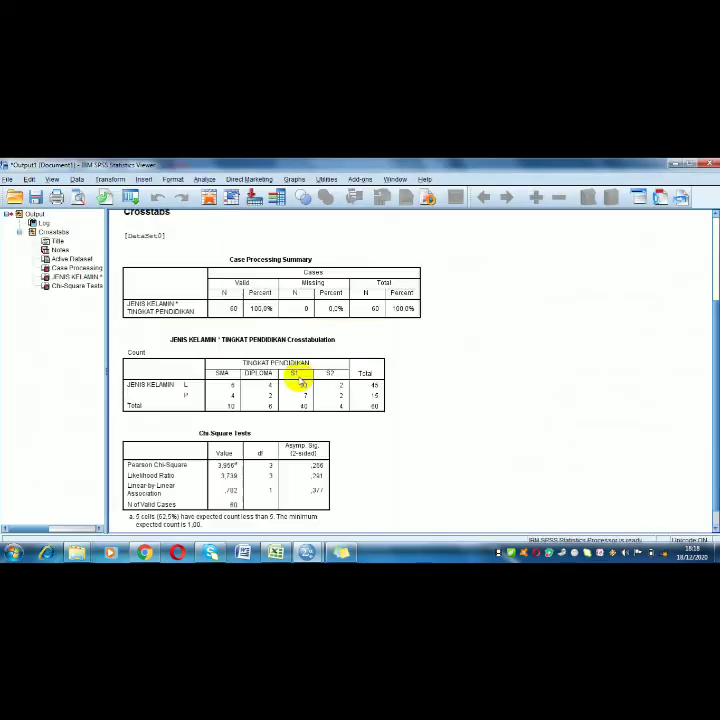
# Step: Examine the crosstabulation and chi-square output, and switch to Sticky Notes to read the decision criteria for the Asymp. Sig. value
pyautogui.click(715, 528)
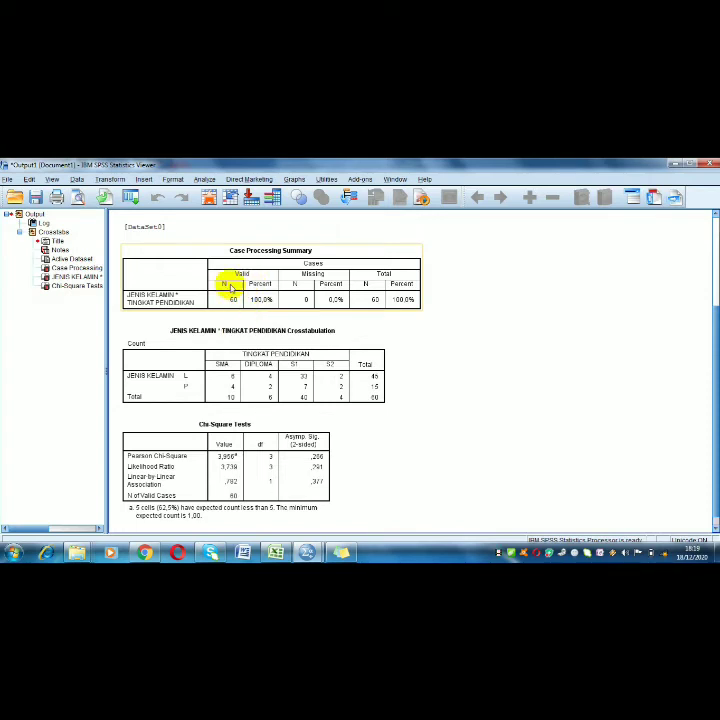
pyautogui.click(221, 360)
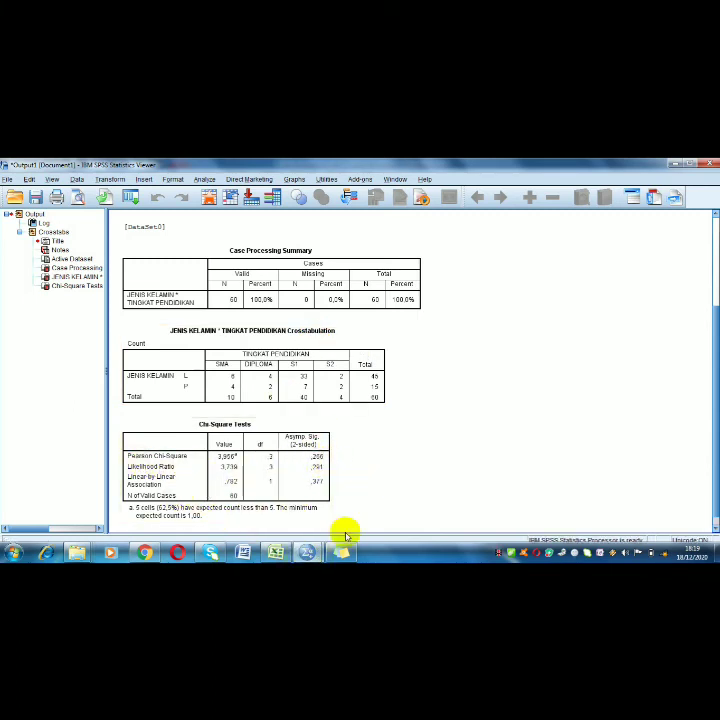
pyautogui.moveTo(343, 556)
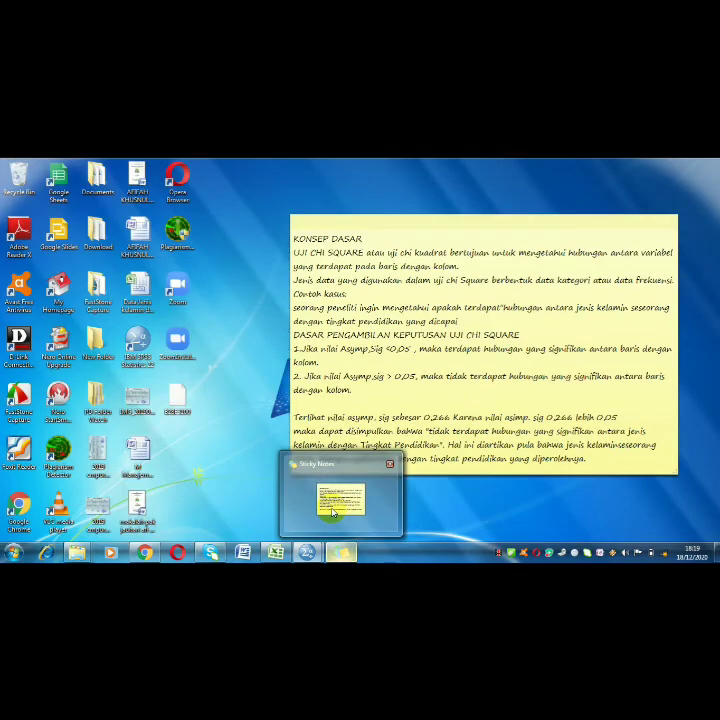
pyautogui.click(333, 511)
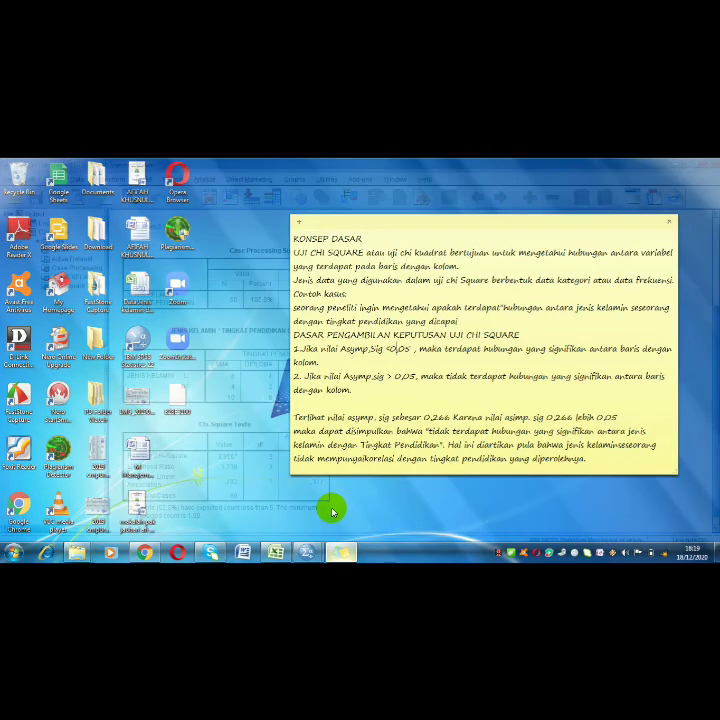